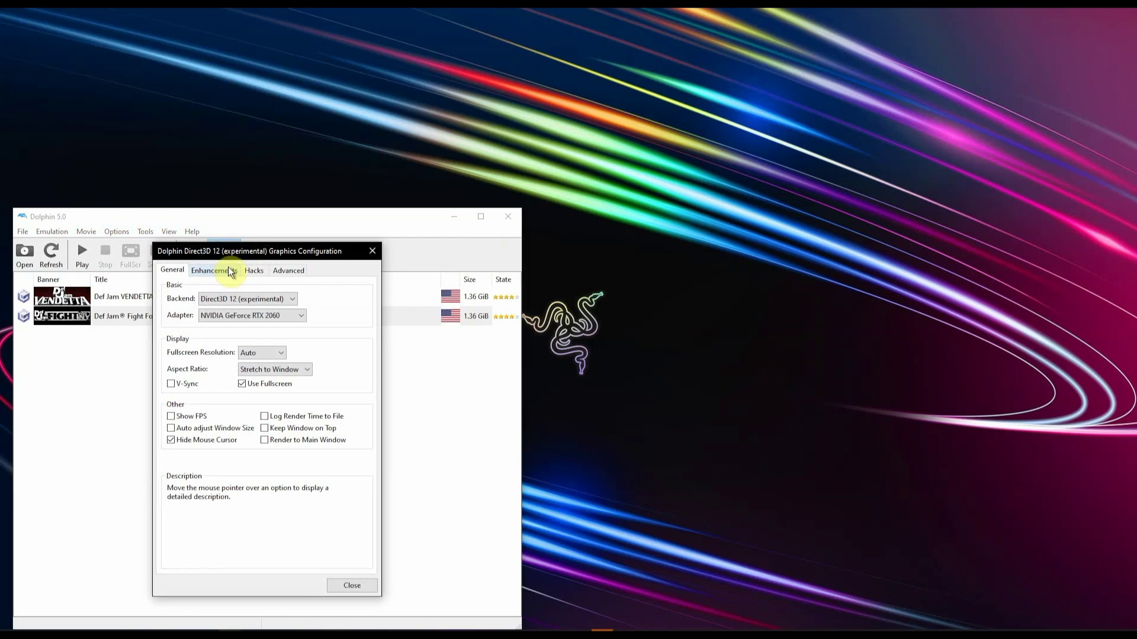
- Place the graphics configuration dialog beside the Dolphin main window and show its advanced settings
drag(284, 251, 614, 276)
click(666, 298)
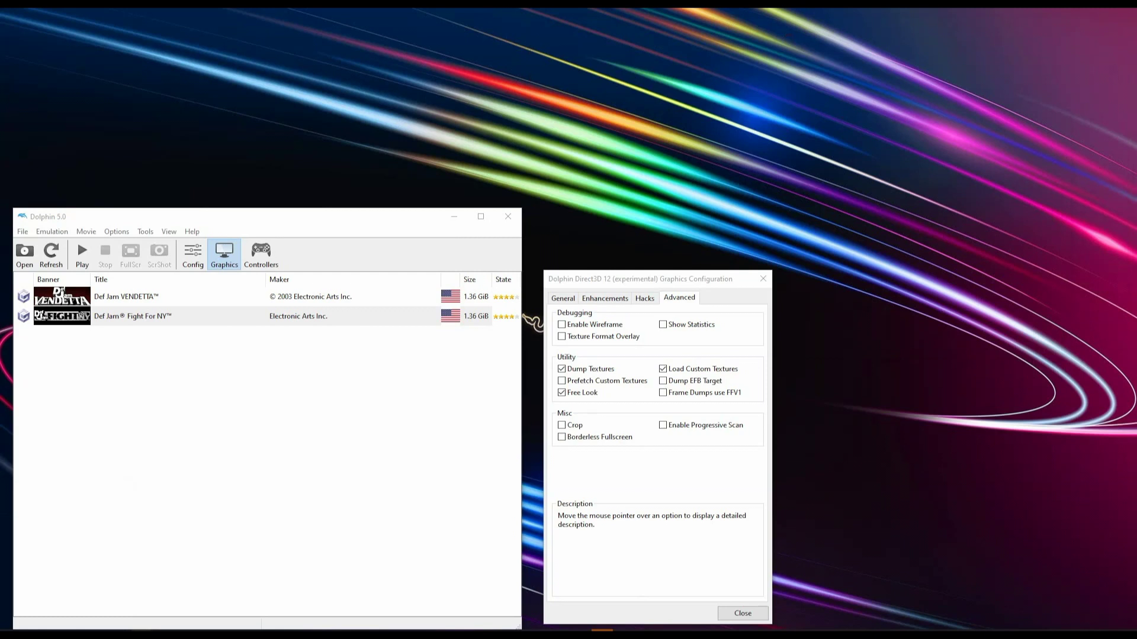
- Move the Dolphin Emulator folder window clear of the other windows and open its Dump folder in a new window
drag(249, 172, 766, 28)
right_click(561, 130)
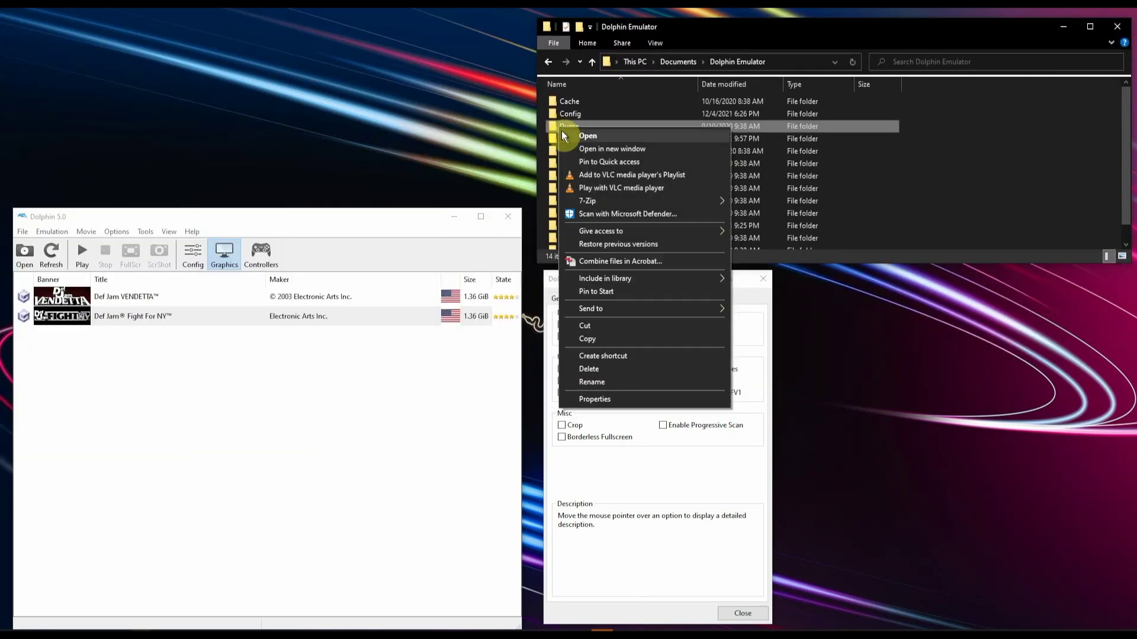
click(654, 151)
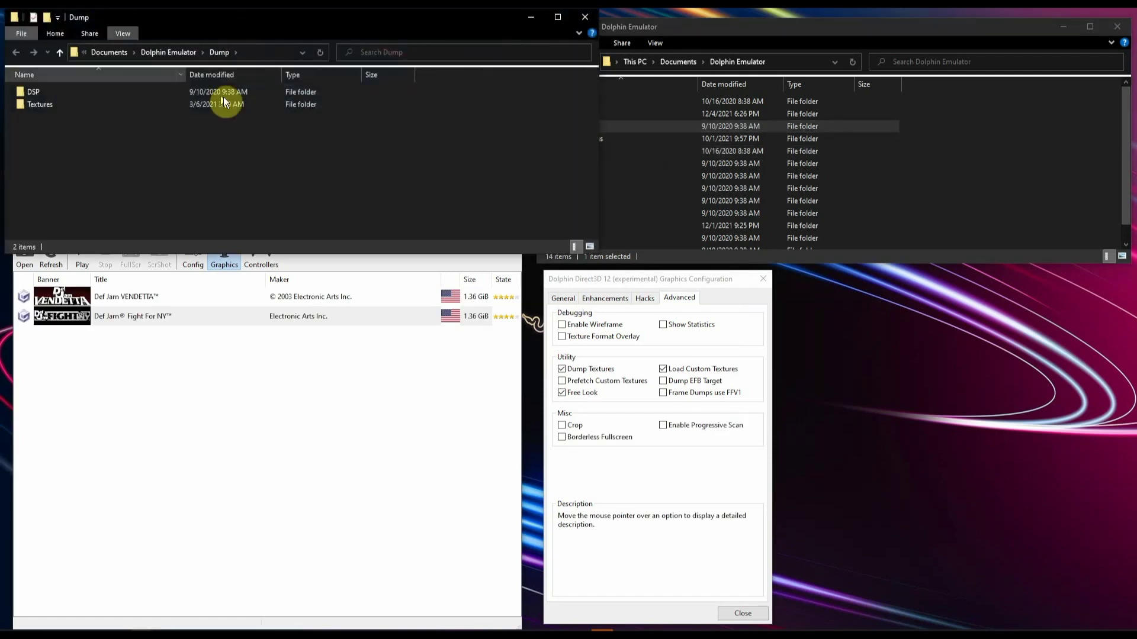
- Resize and stack the Dolphin Emulator and Dump folder windows one above the other, clear of the graphics configuration dialog
drag(436, 26, 1001, 346)
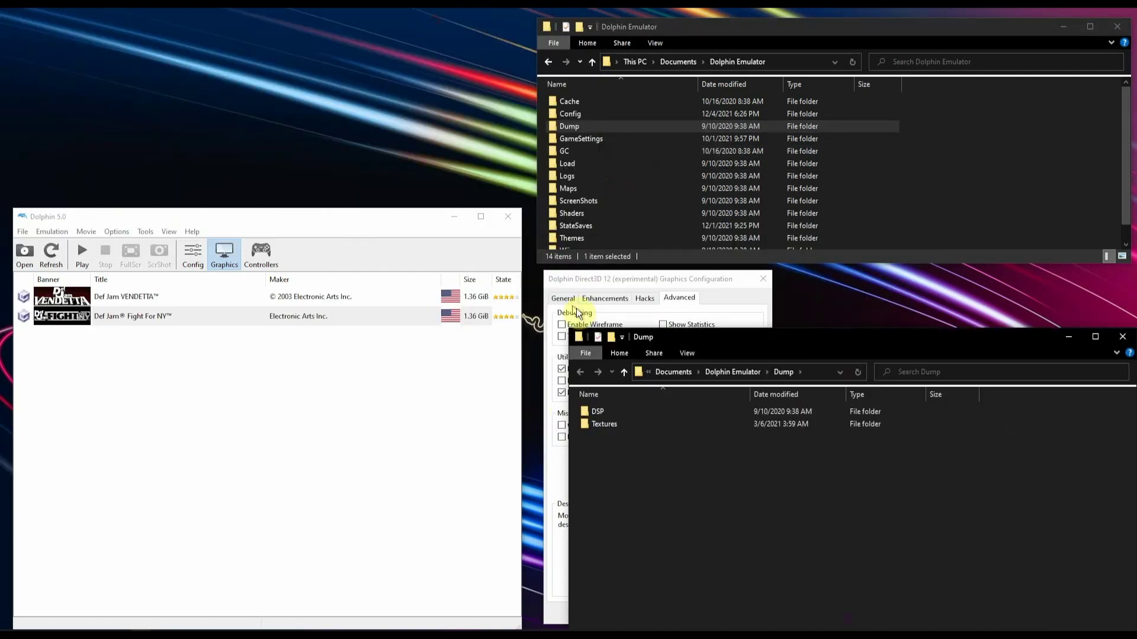
drag(563, 330, 788, 343)
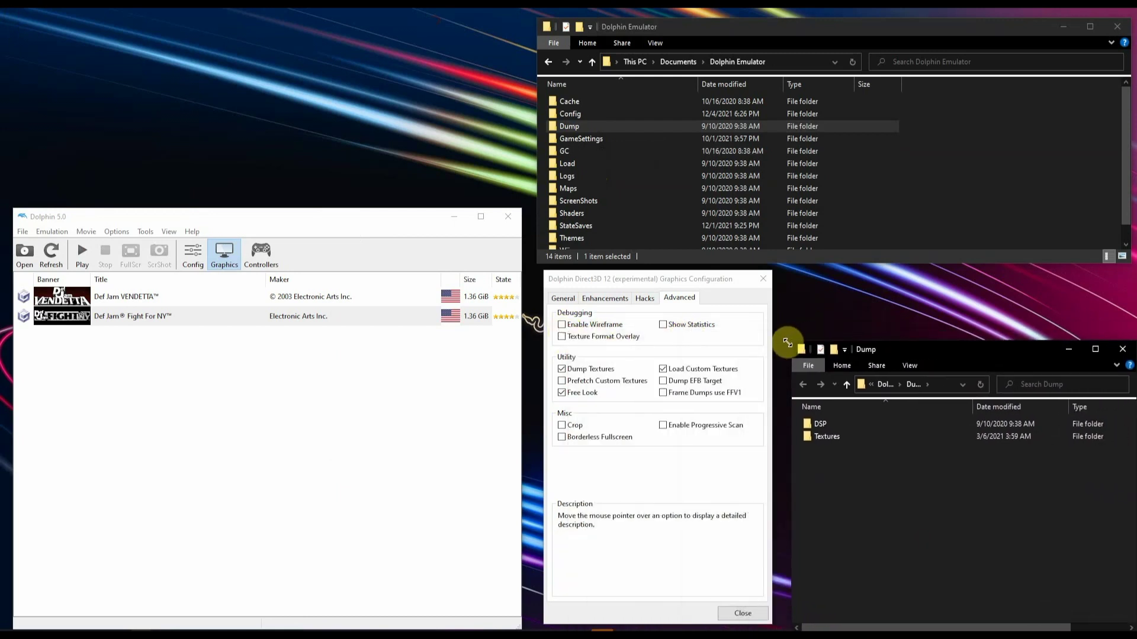
click(977, 32)
drag(978, 32, 1135, 10)
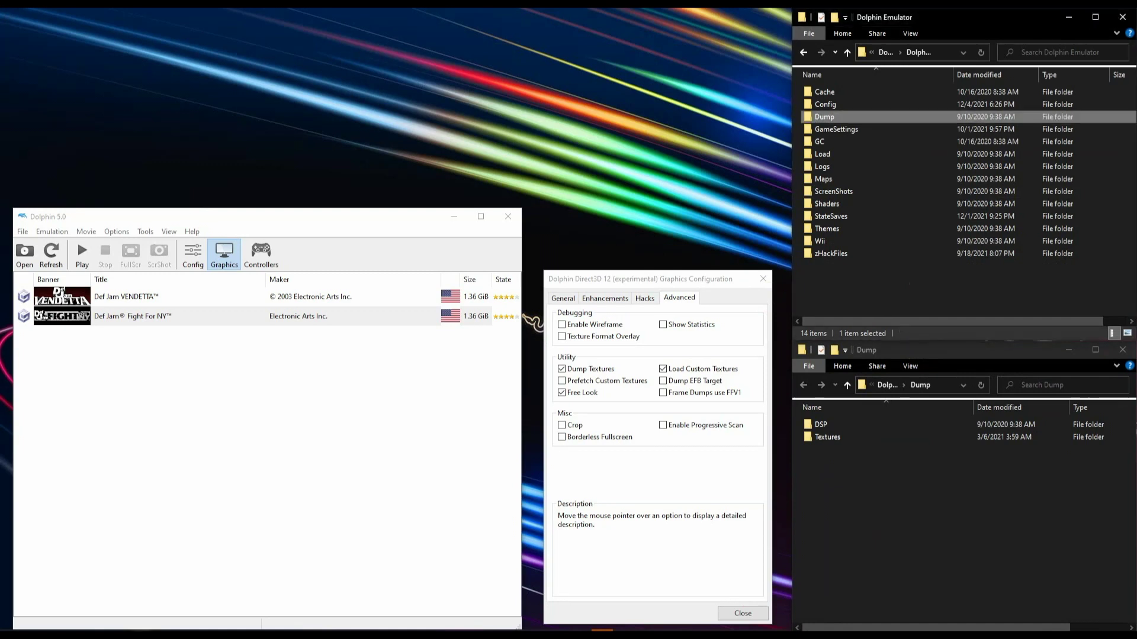
- Open Textures > GDTE69 inside the Dump folder and look through the dumped texture images
double_click(862, 437)
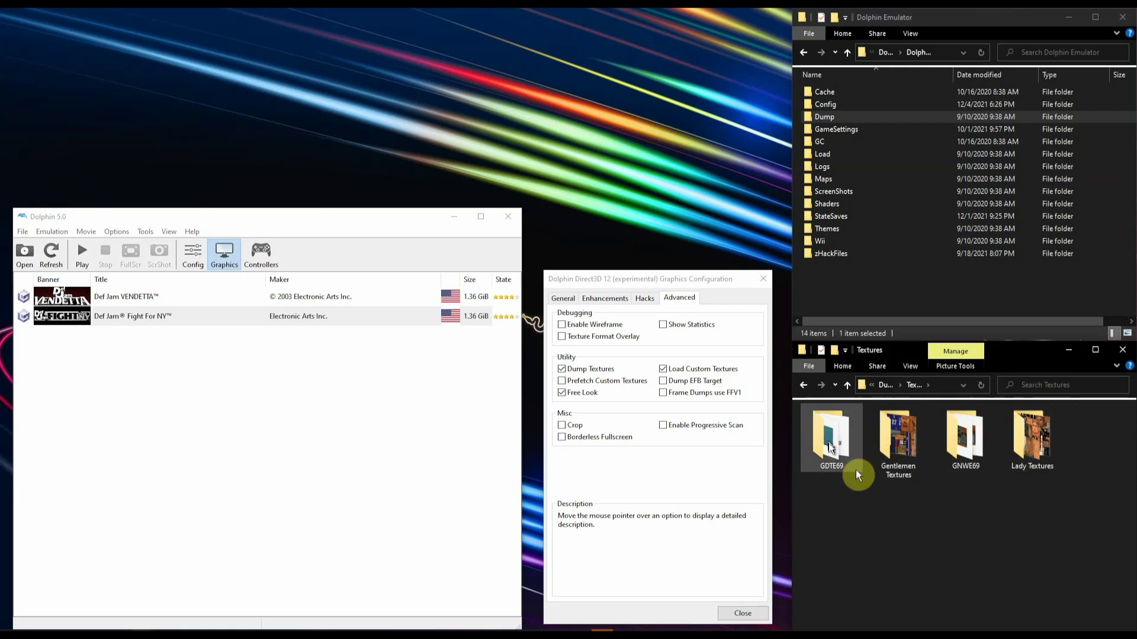
double_click(832, 438)
scroll(1128, 601, down, 2)
drag(1132, 599, 1131, 618)
scroll(1050, 552, up, 8)
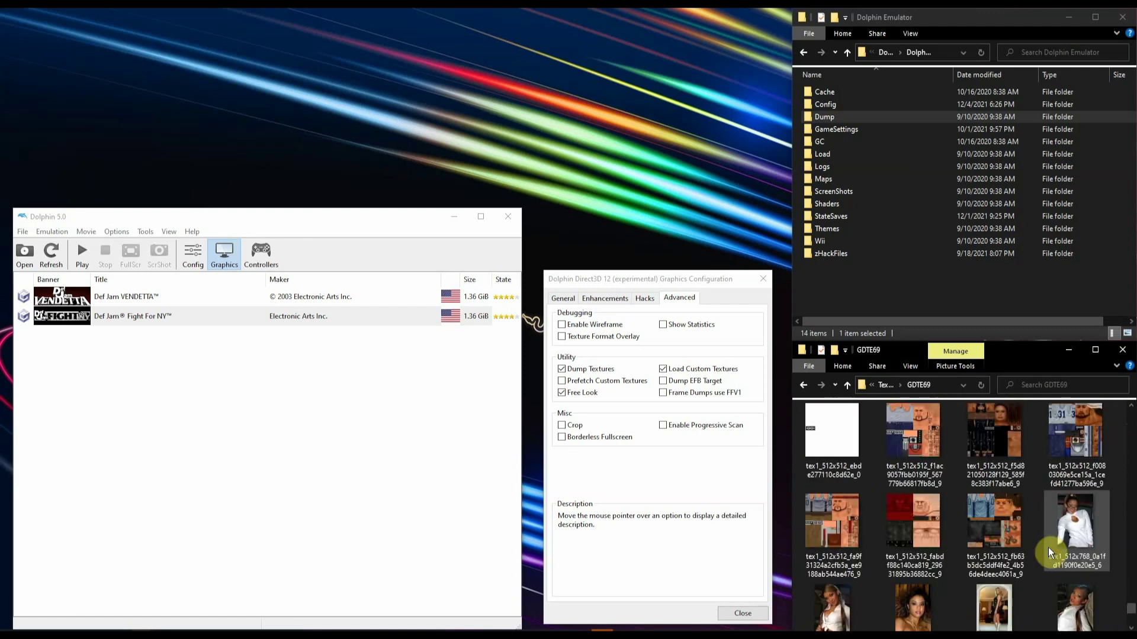
scroll(1050, 551, up, 6)
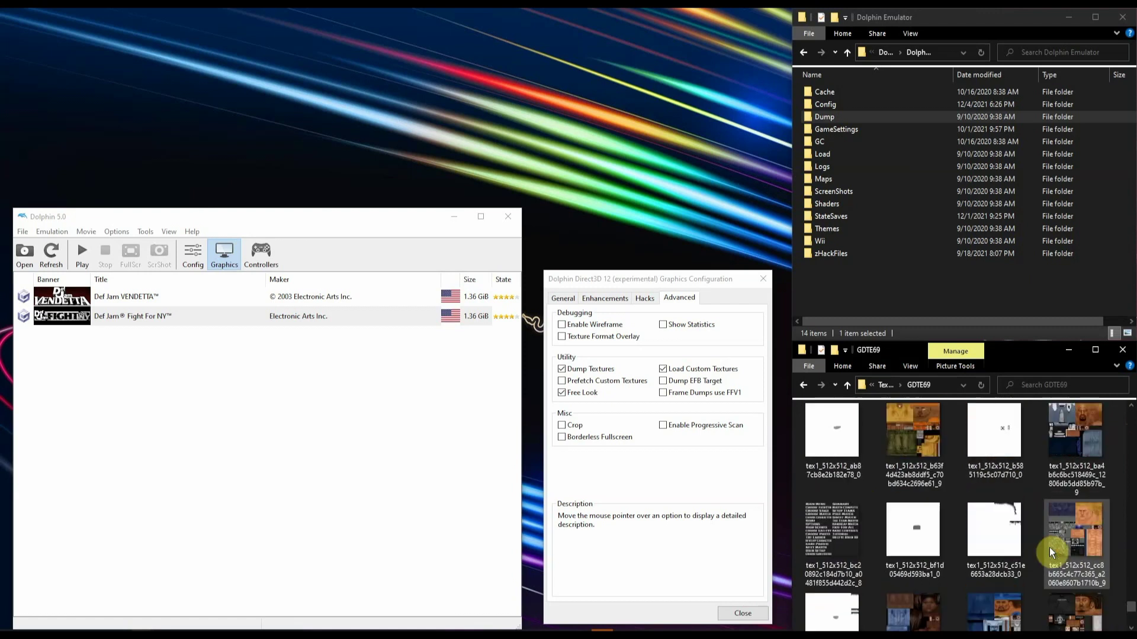
scroll(1054, 538, up, 3)
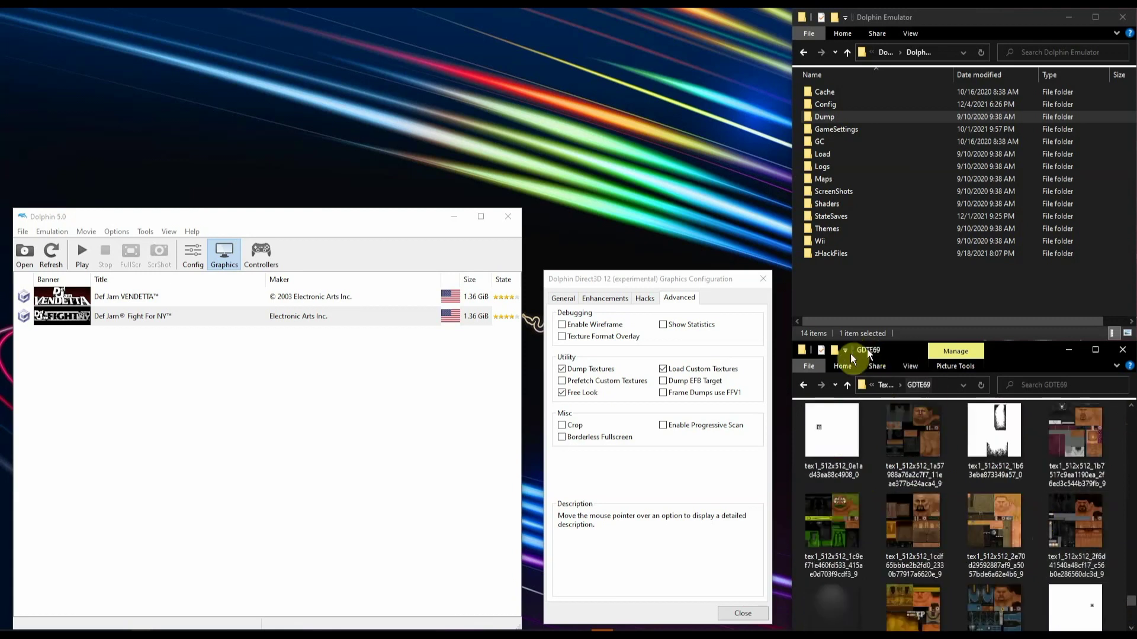
- Look at the texture in the Gentlemen Textures folder and return to the dumped Textures folder
click(884, 386)
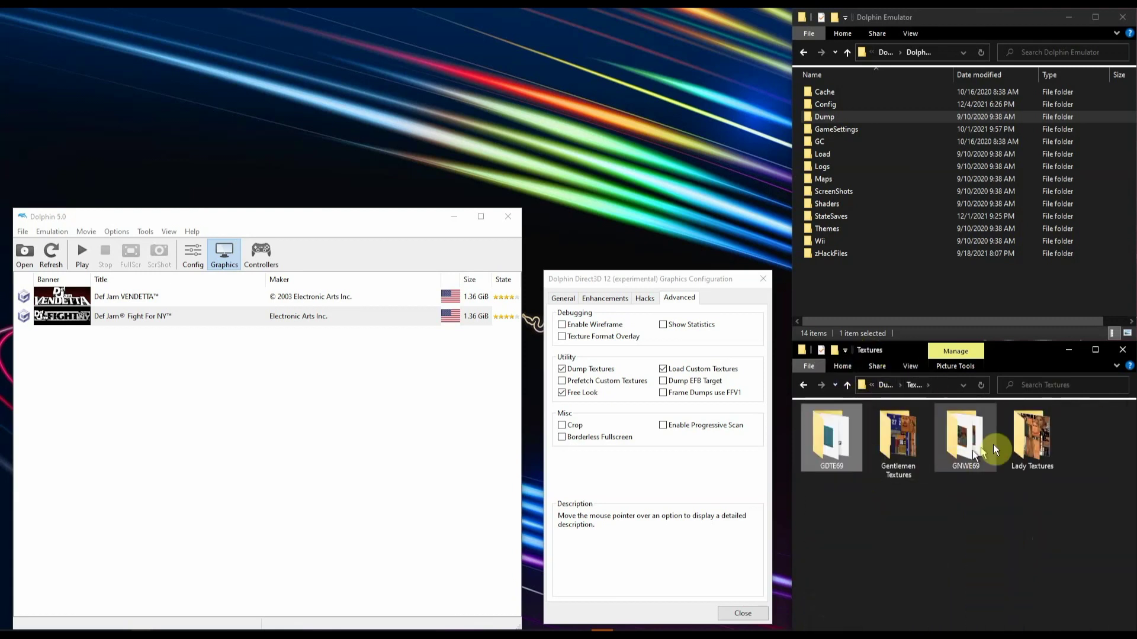
double_click(900, 441)
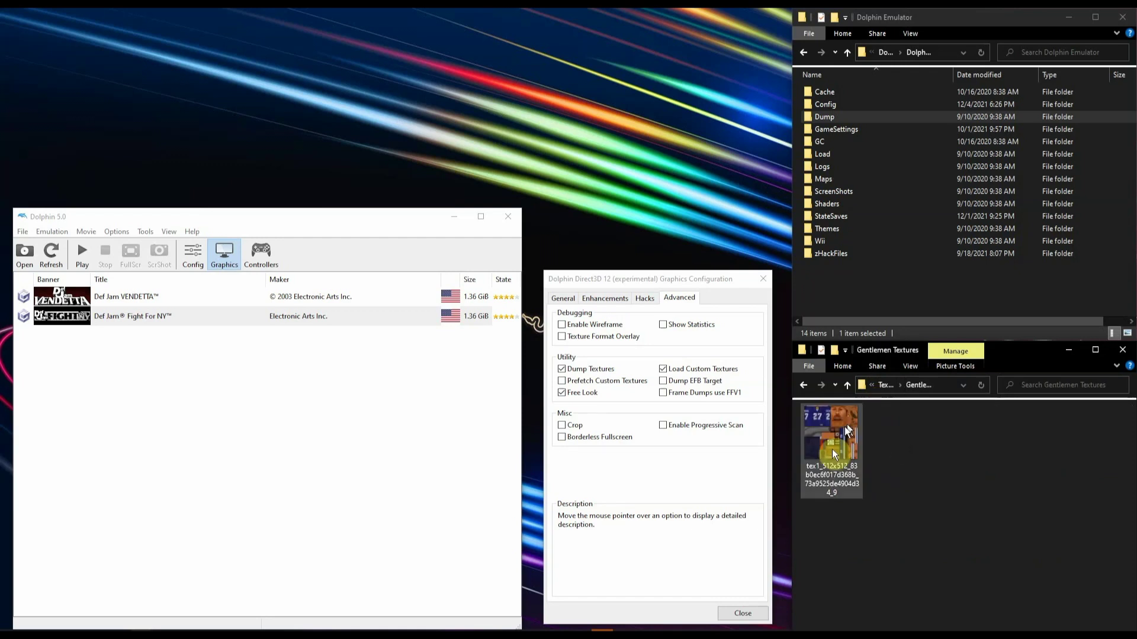
click(809, 385)
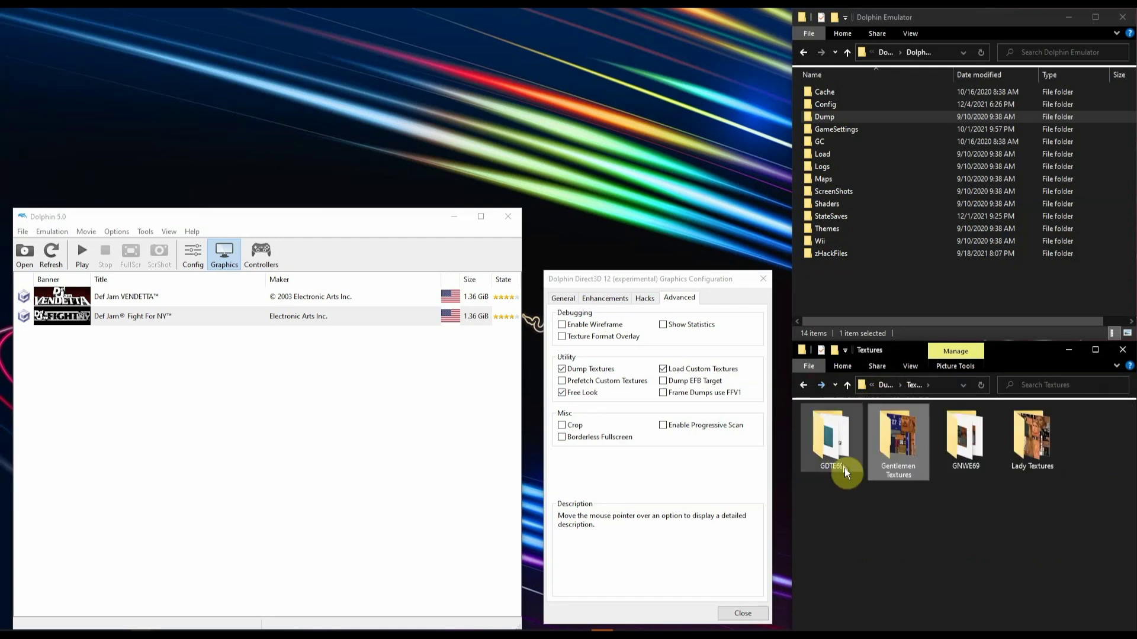
- Go from the dumped textures to the Load > Textures folder of Dolphin Emulator and select the GDTE69 folder
click(885, 385)
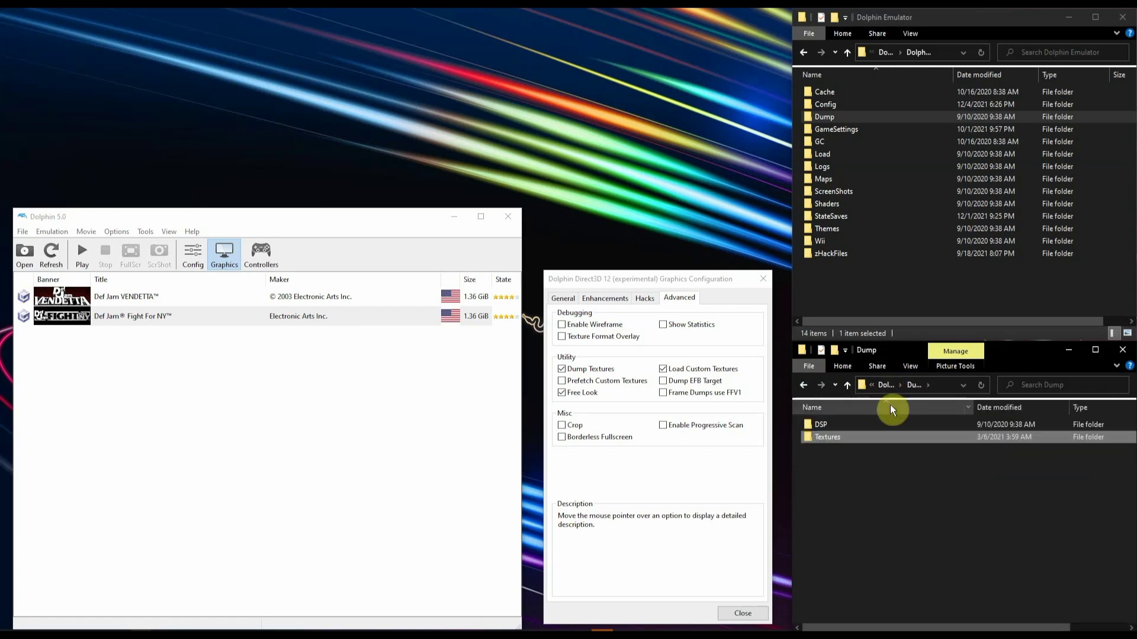
click(885, 386)
double_click(829, 487)
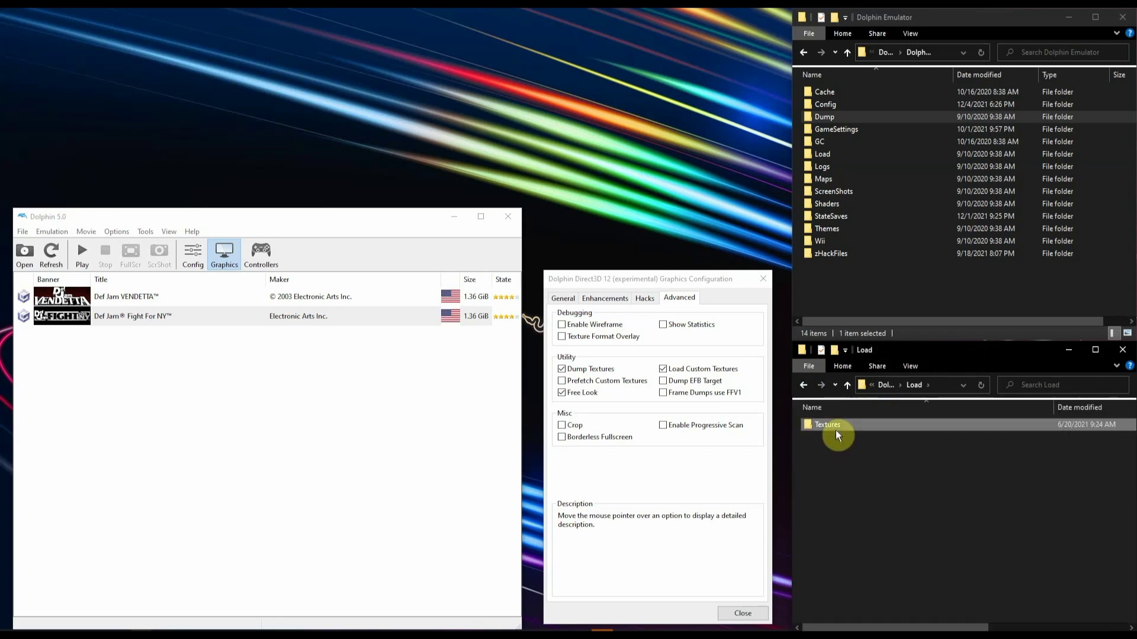
double_click(834, 432)
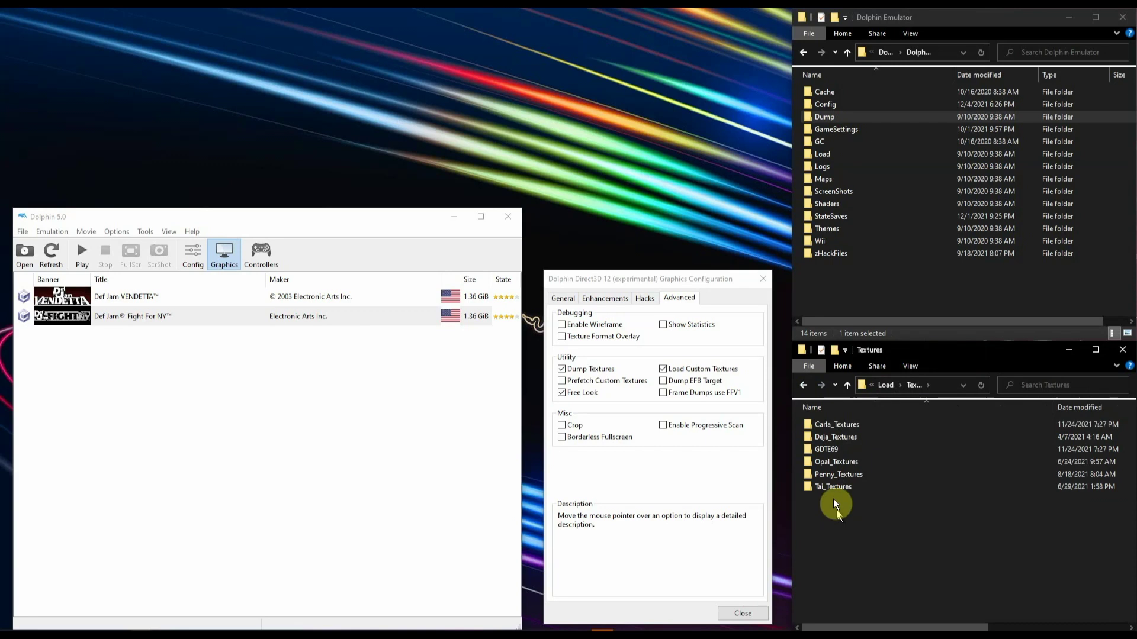
click(828, 451)
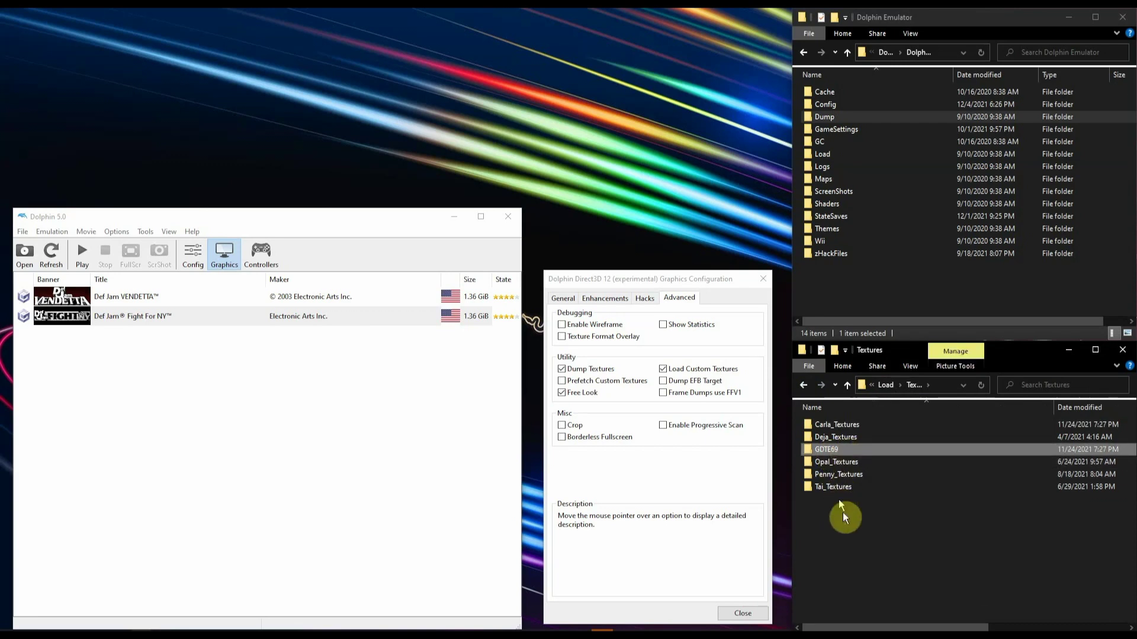
- Look through the five character texture folders and the GDTE69 folder inside Load > Textures
double_click(861, 425)
key(alt+Left)
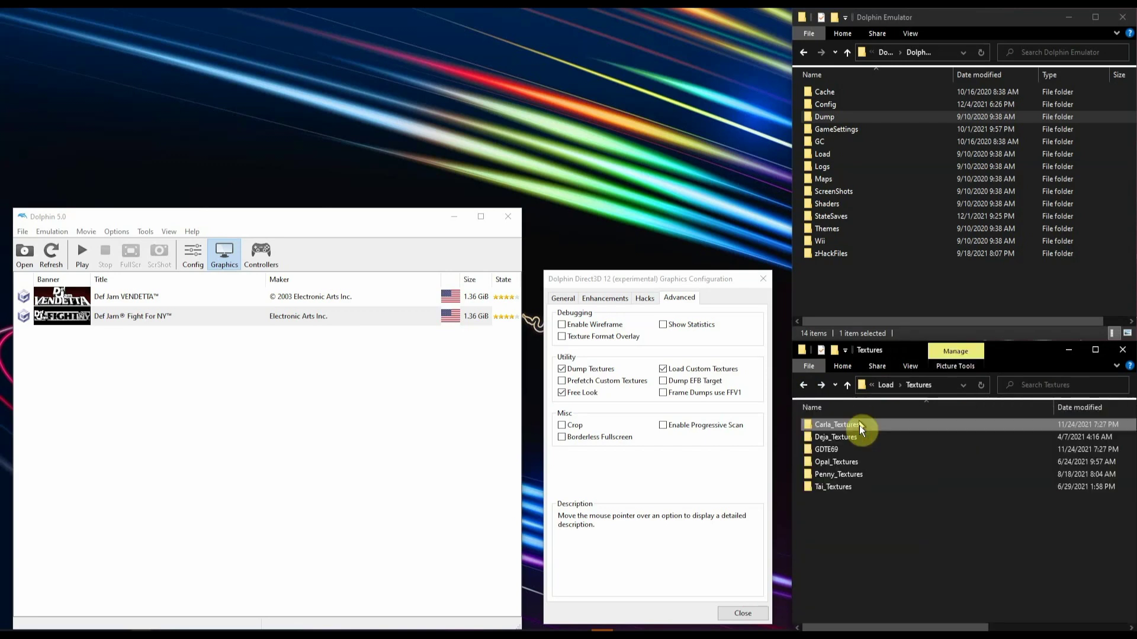
double_click(864, 437)
key(alt+Left)
double_click(854, 463)
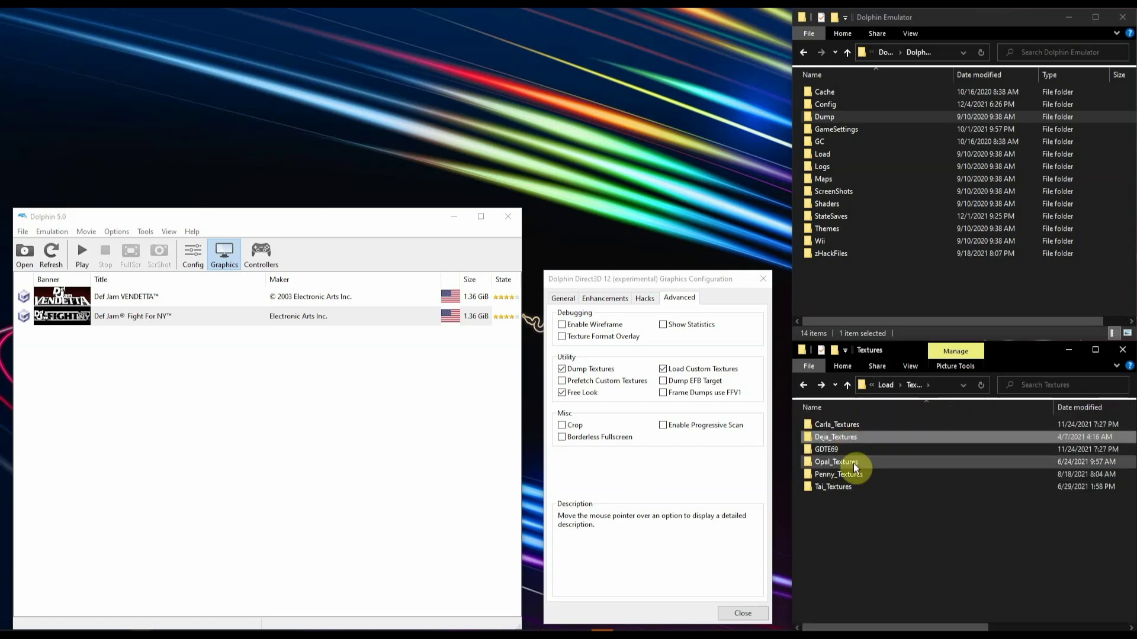
key(alt+Left)
double_click(852, 475)
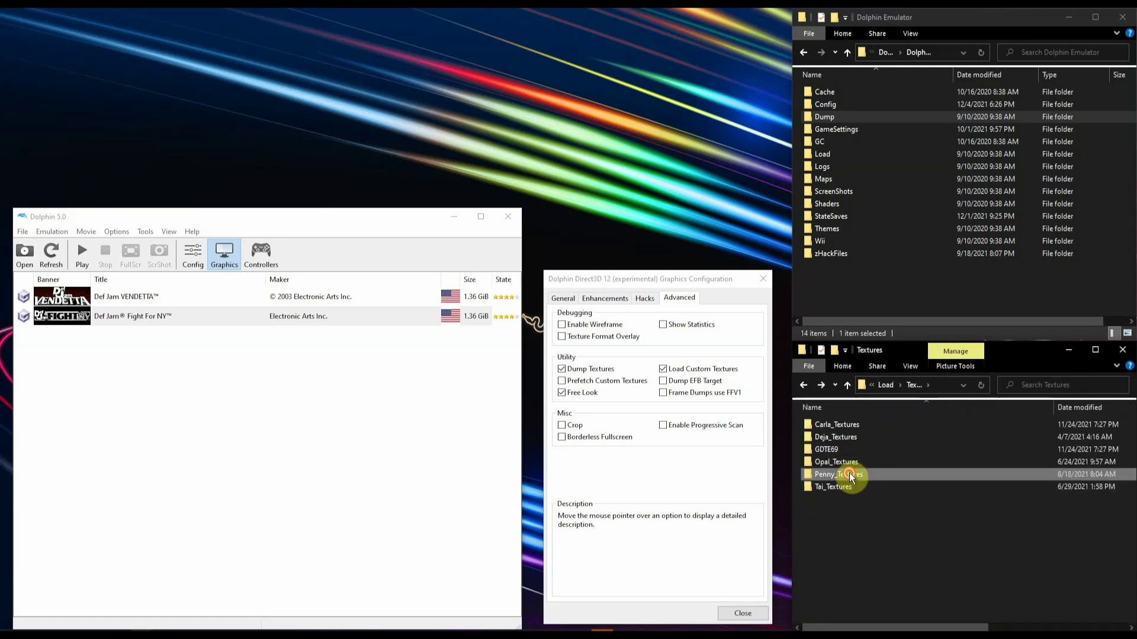
key(alt+Left)
double_click(850, 487)
key(alt+Left)
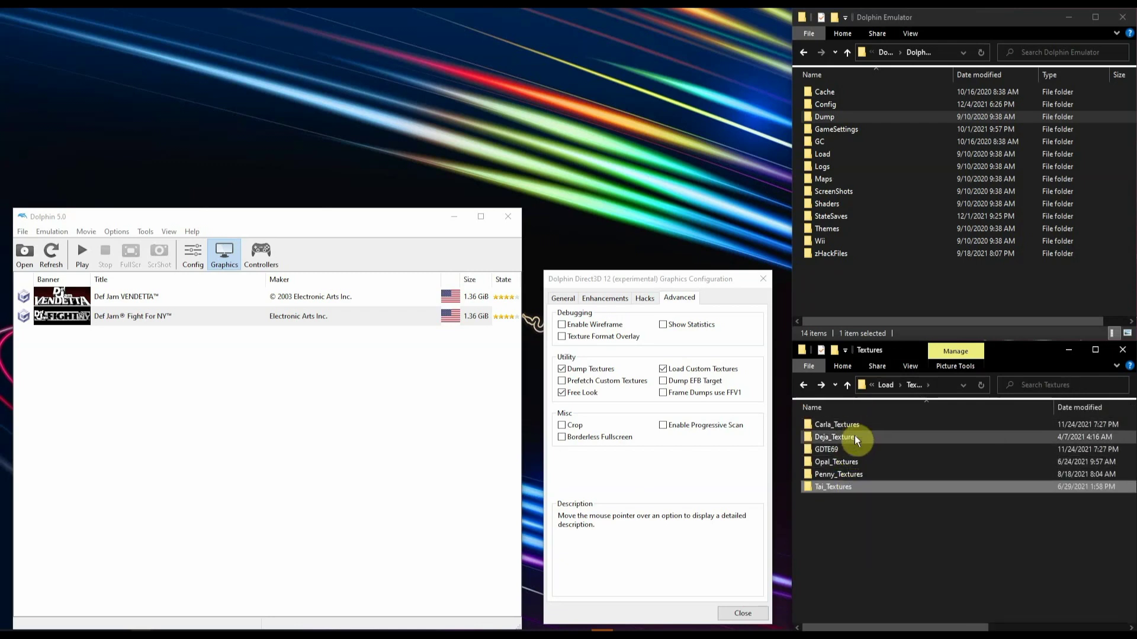
double_click(856, 450)
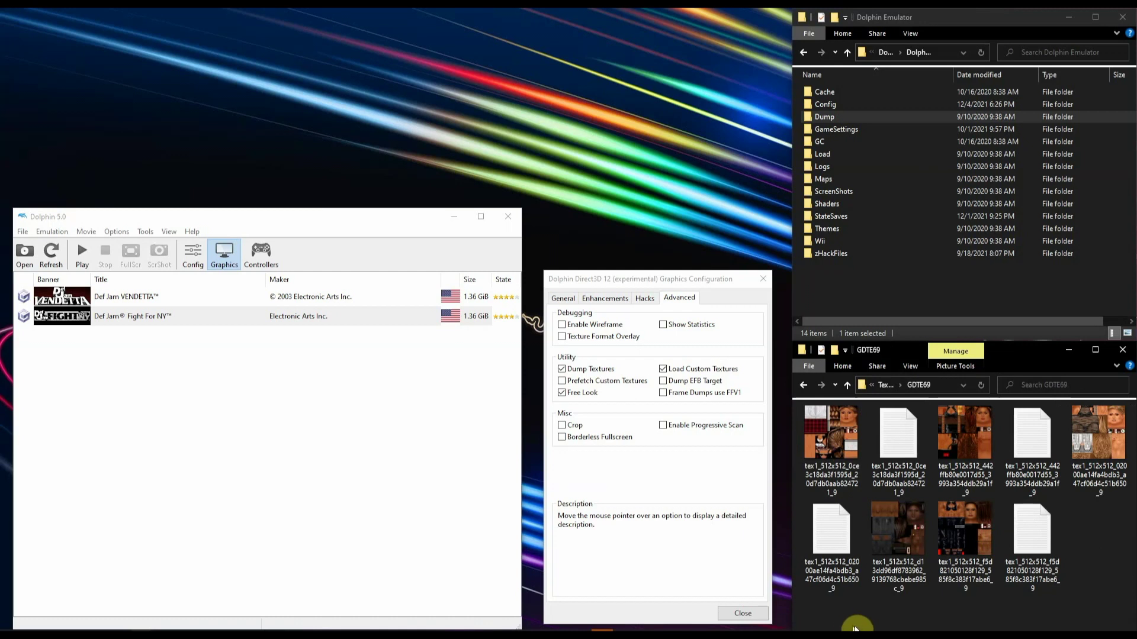
key(alt+Left)
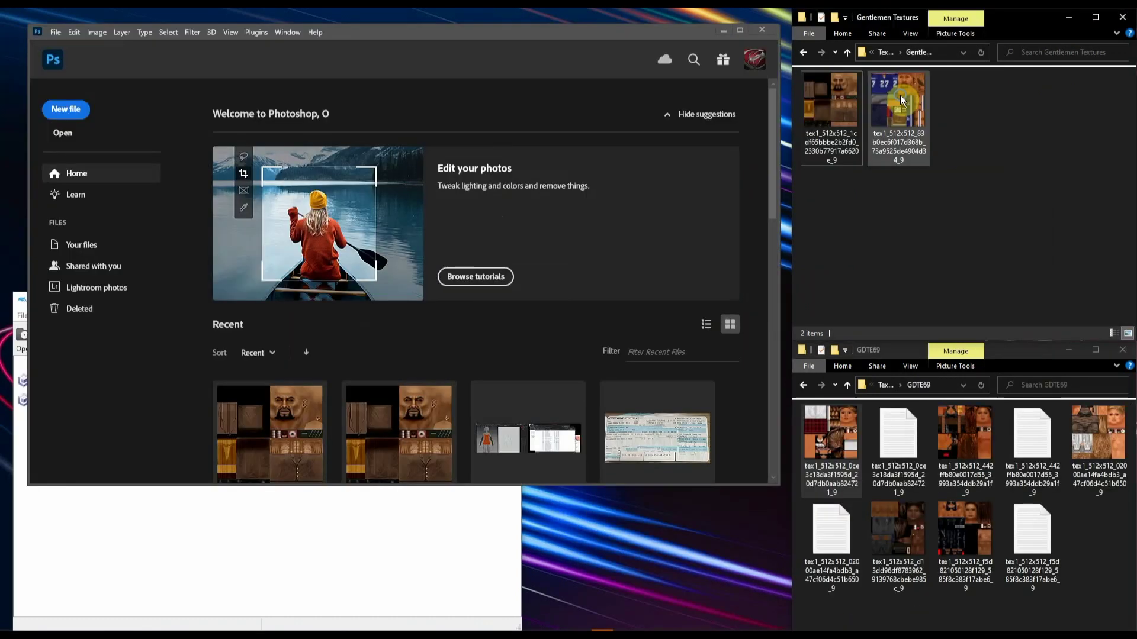
- Open the blue jersey 27 texture from Gentlemen Textures in Adobe Photoshop 2022 and paint red strokes beside the face's eyes
right_click(898, 95)
mouse_move(973, 335)
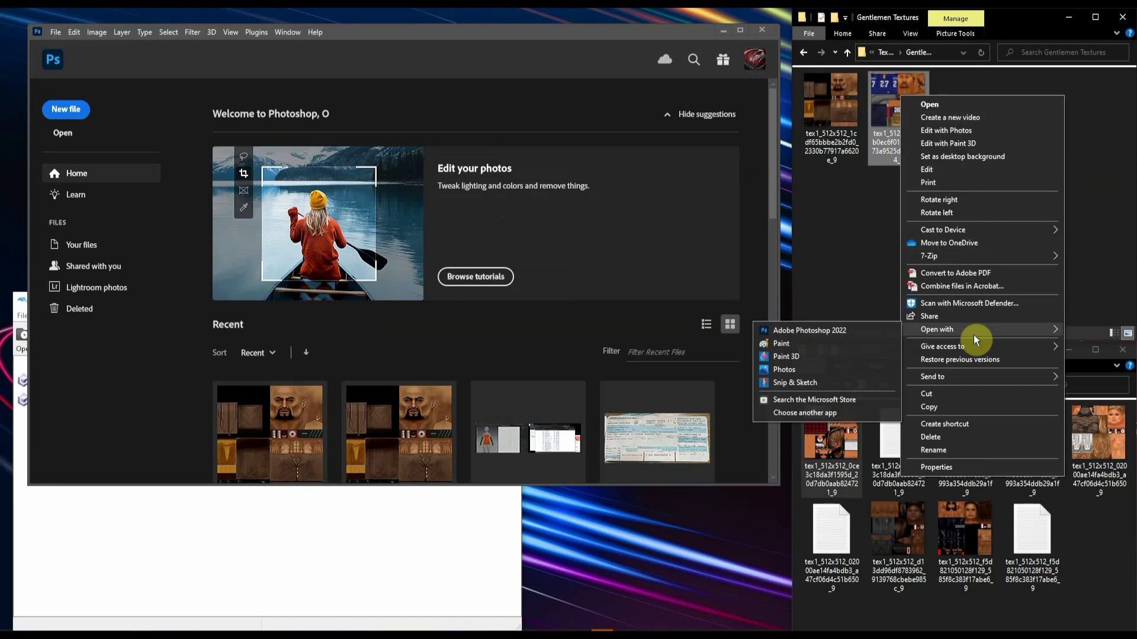
click(828, 330)
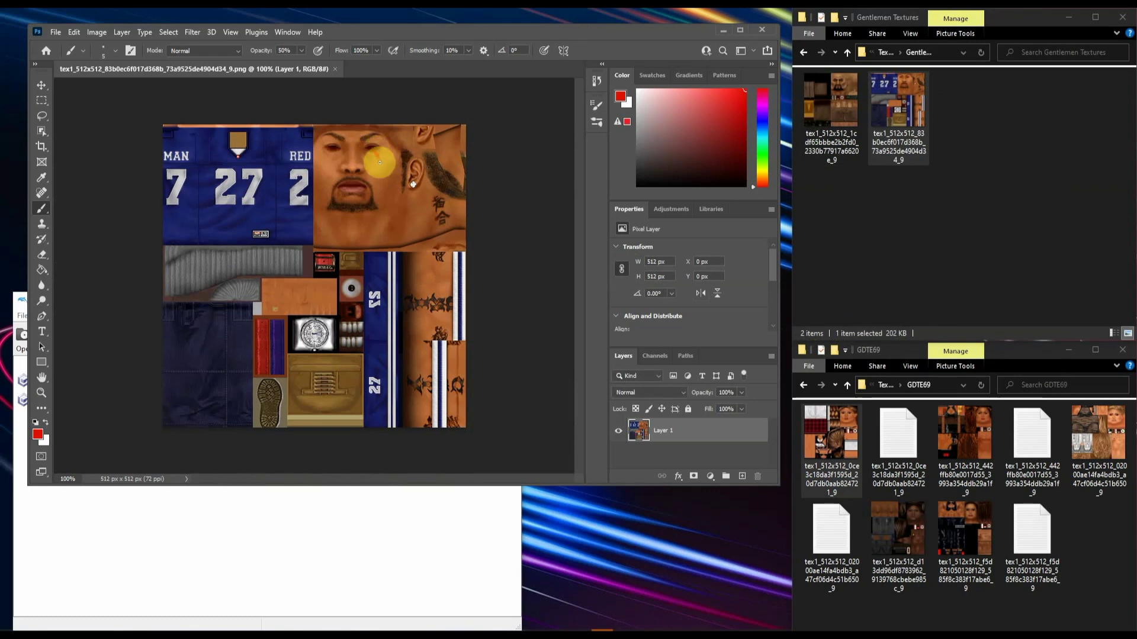
click(382, 172)
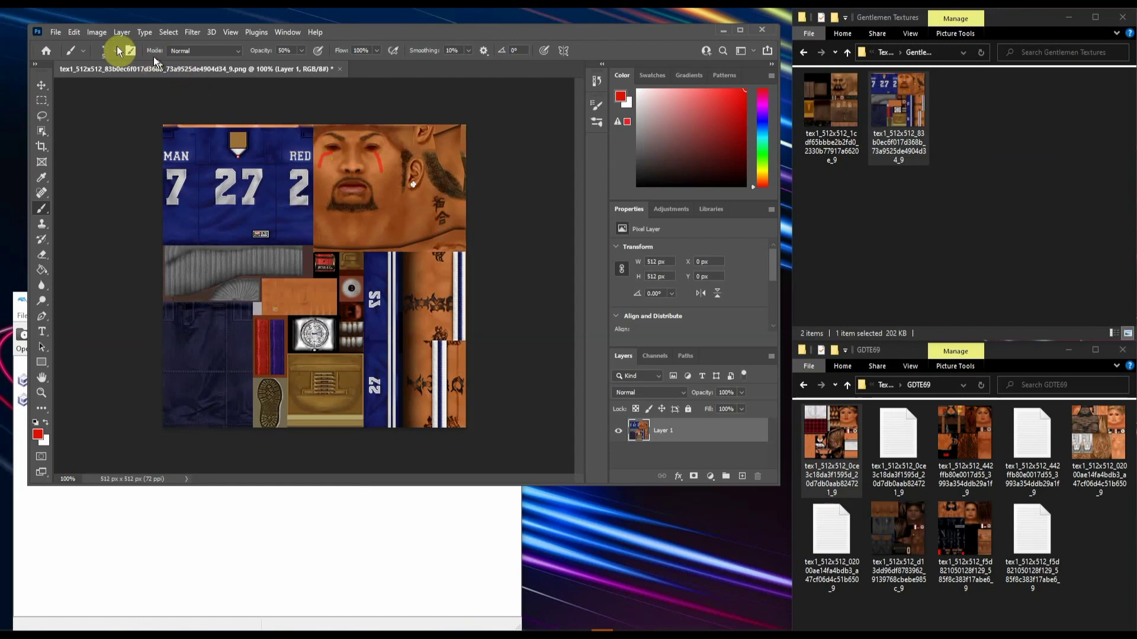
- Save a copy of the edited texture to the Desktop as PNG under its original name, using the large file size option
click(57, 34)
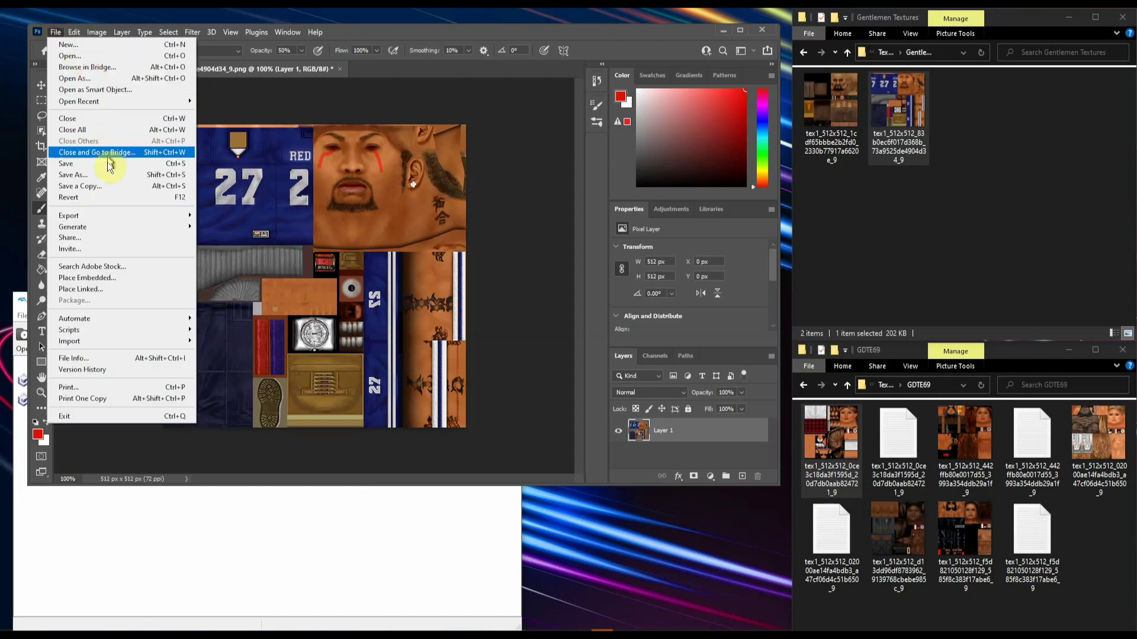
click(112, 187)
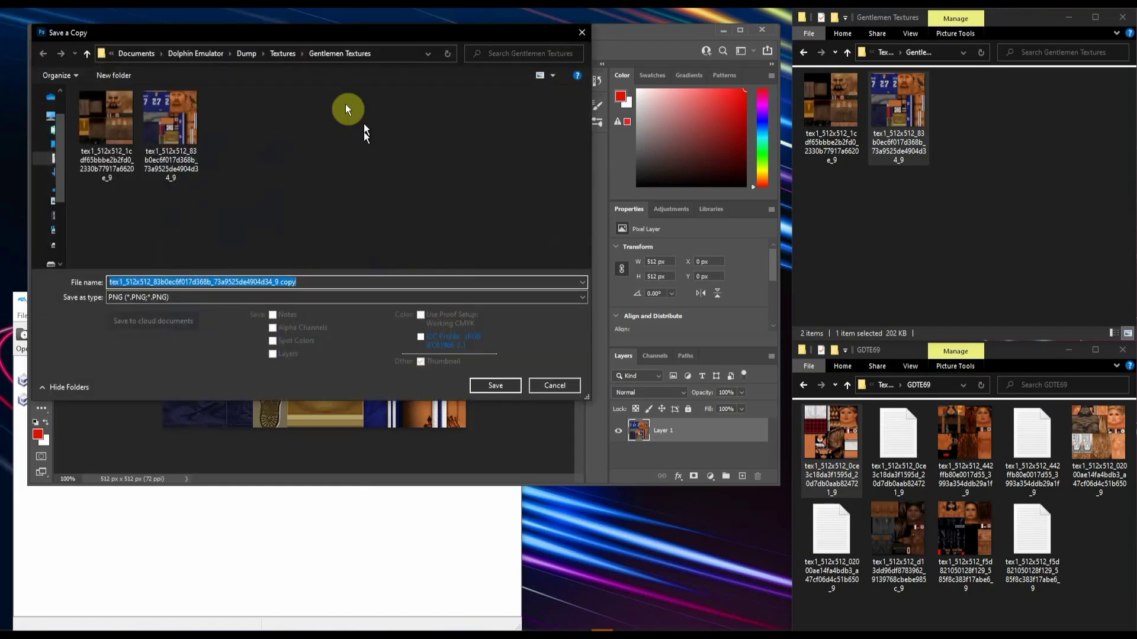
click(61, 160)
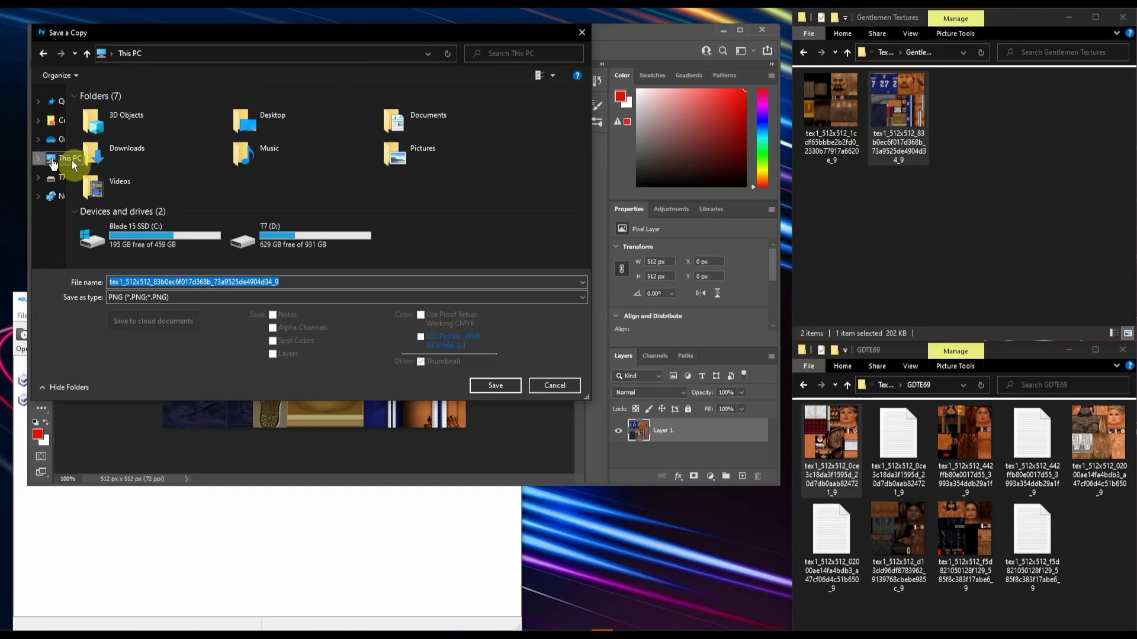
double_click(247, 119)
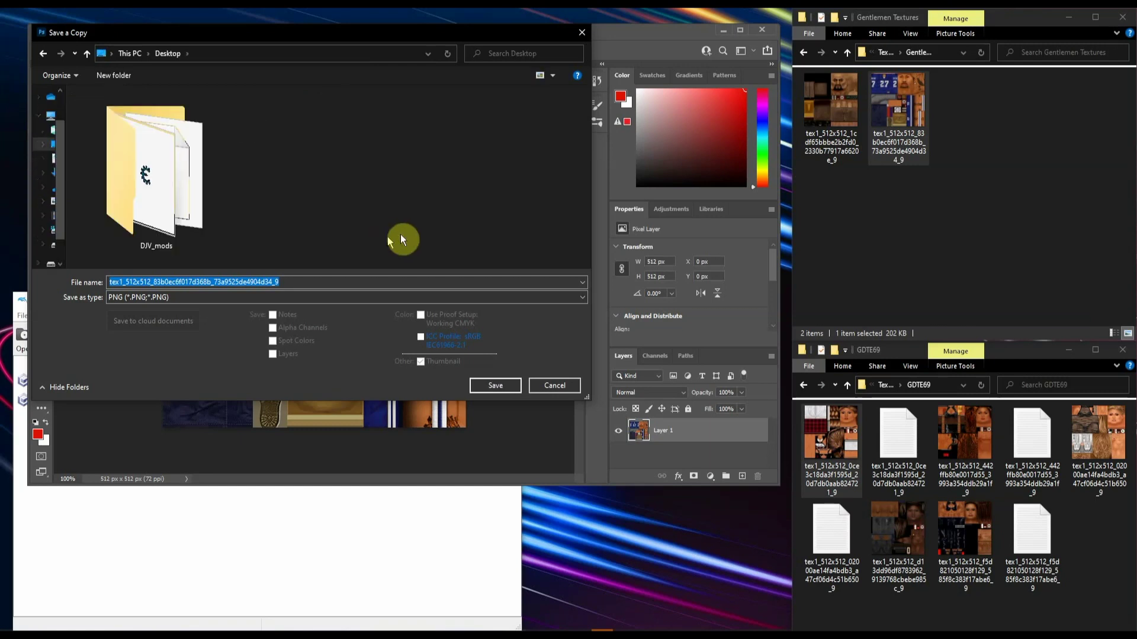
click(495, 385)
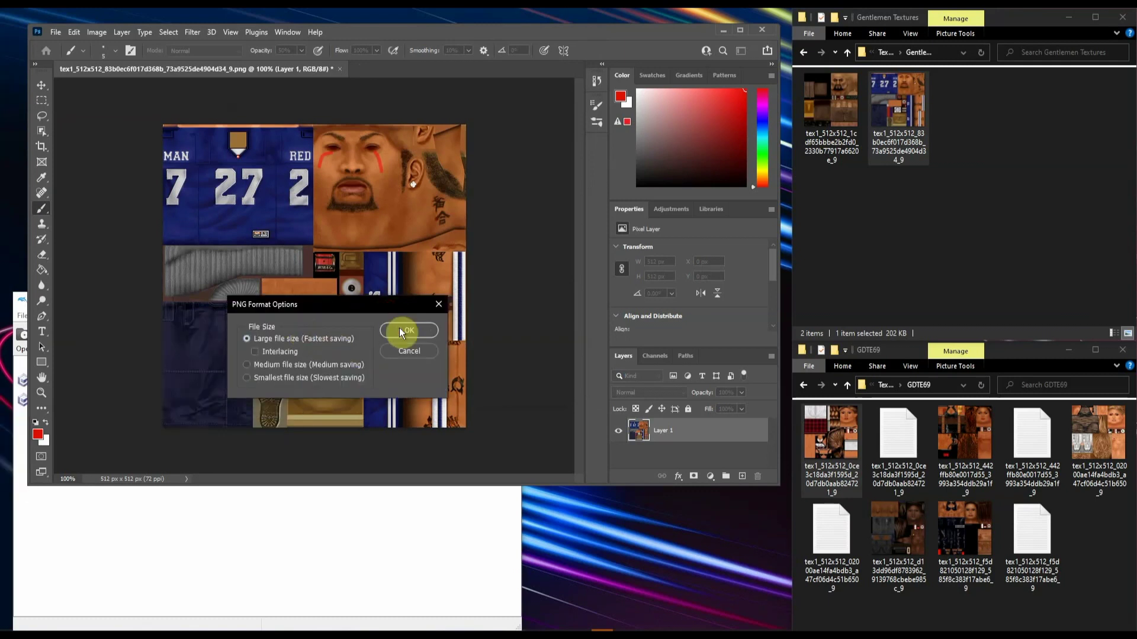
click(400, 332)
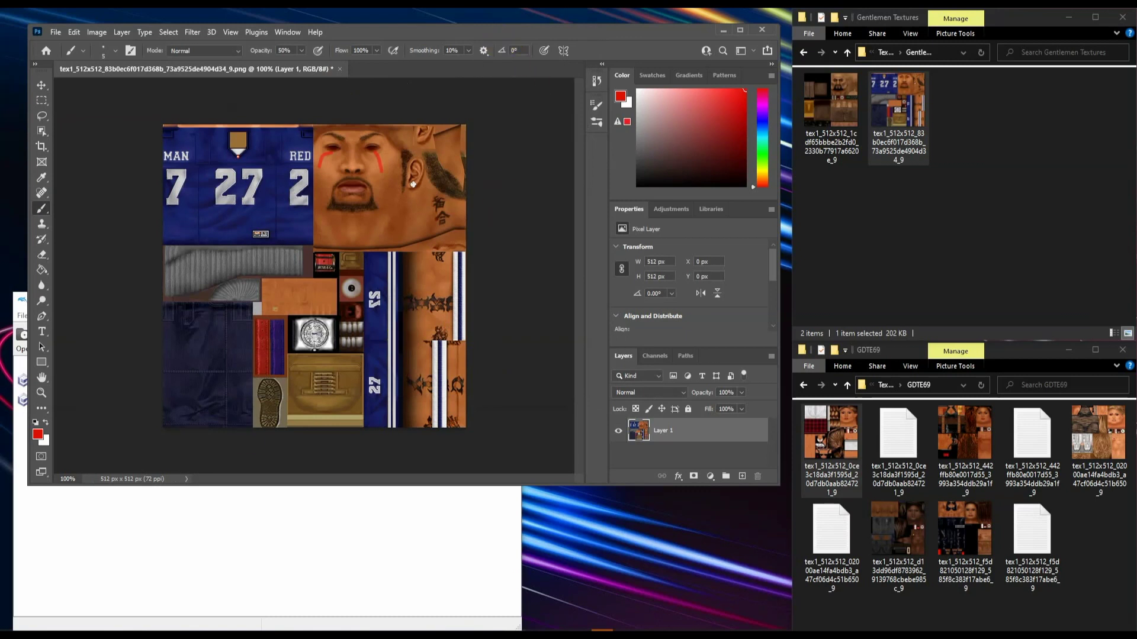
- Put the saved texture into the GDTE69 load folder, then switch to Dolphin and launch Def Jam VENDETTA
drag(2, 326, 1082, 529)
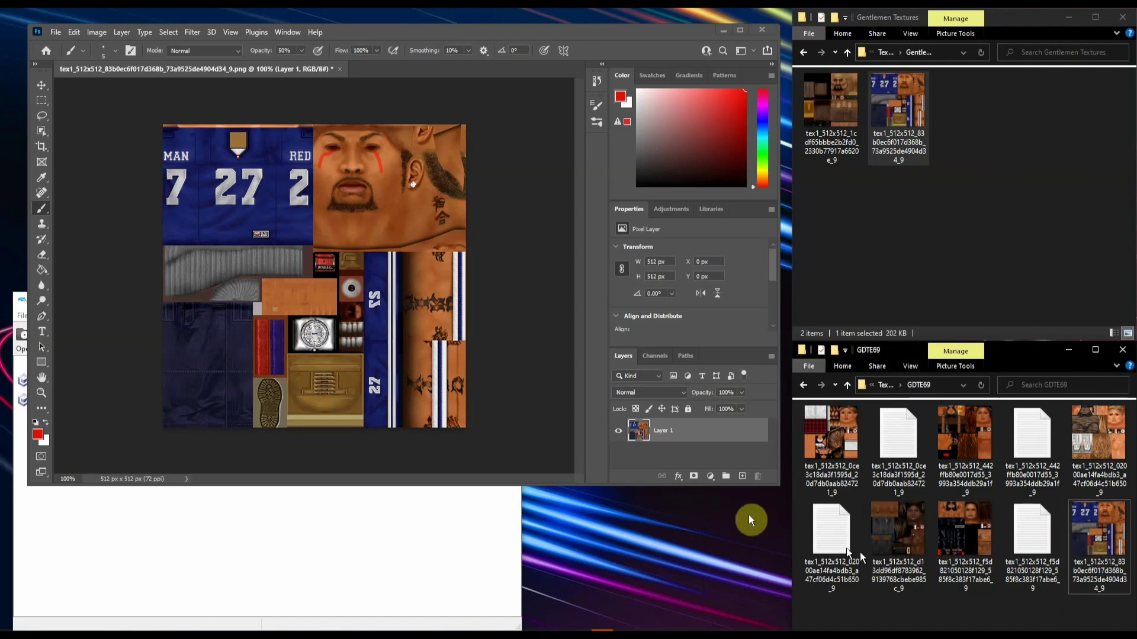
click(723, 30)
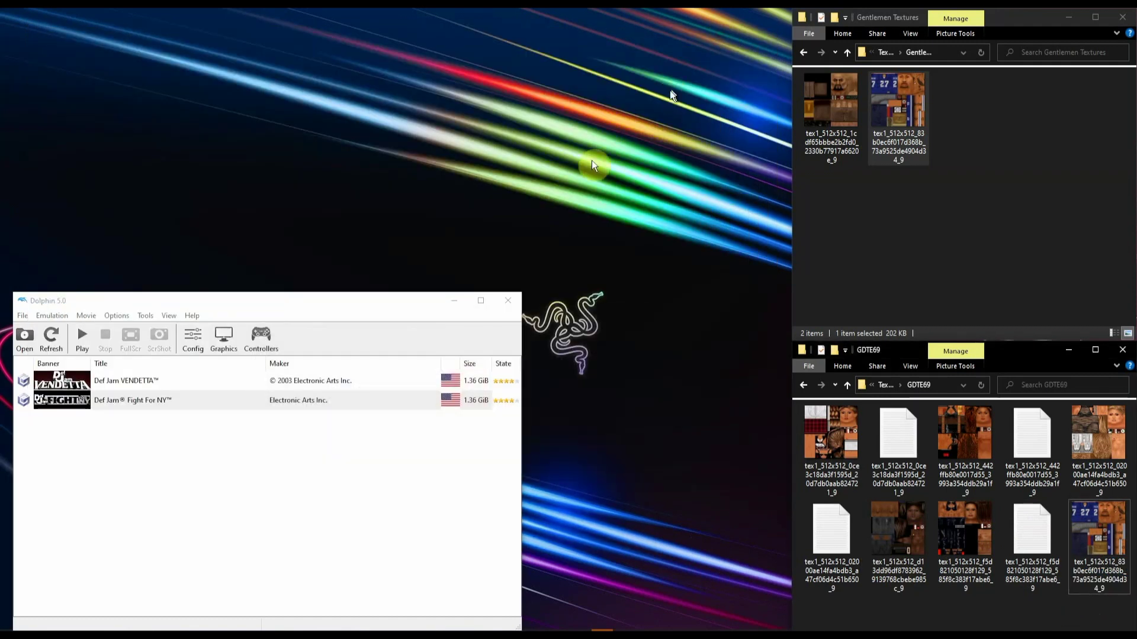
double_click(148, 380)
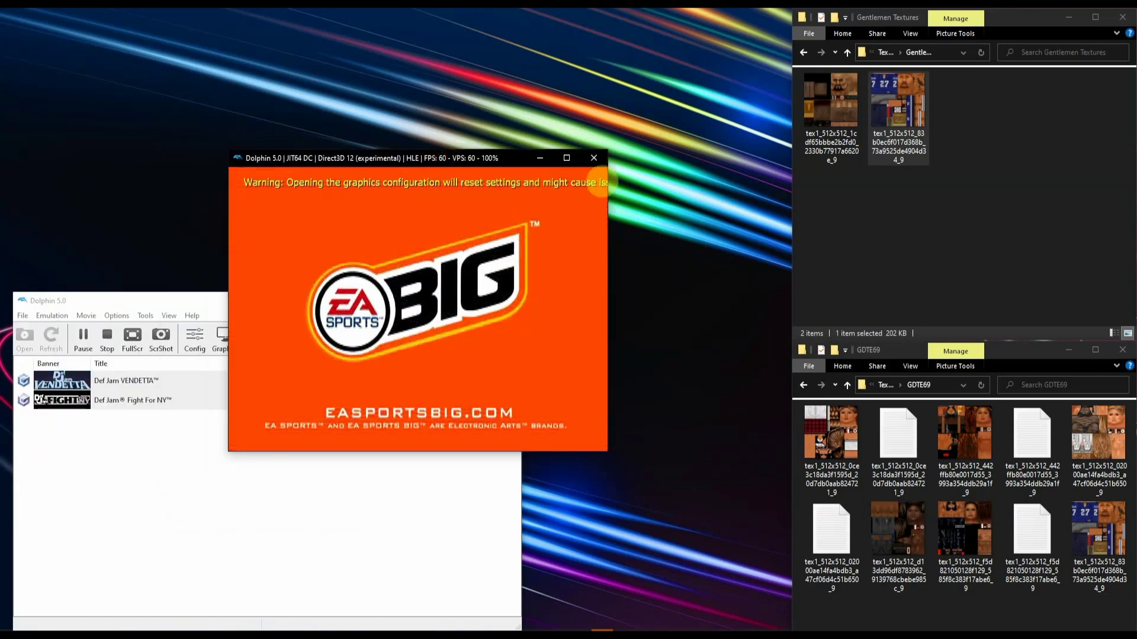
- Maximize the running game window and proceed through the title screen and game menus to the fighter selection
click(565, 160)
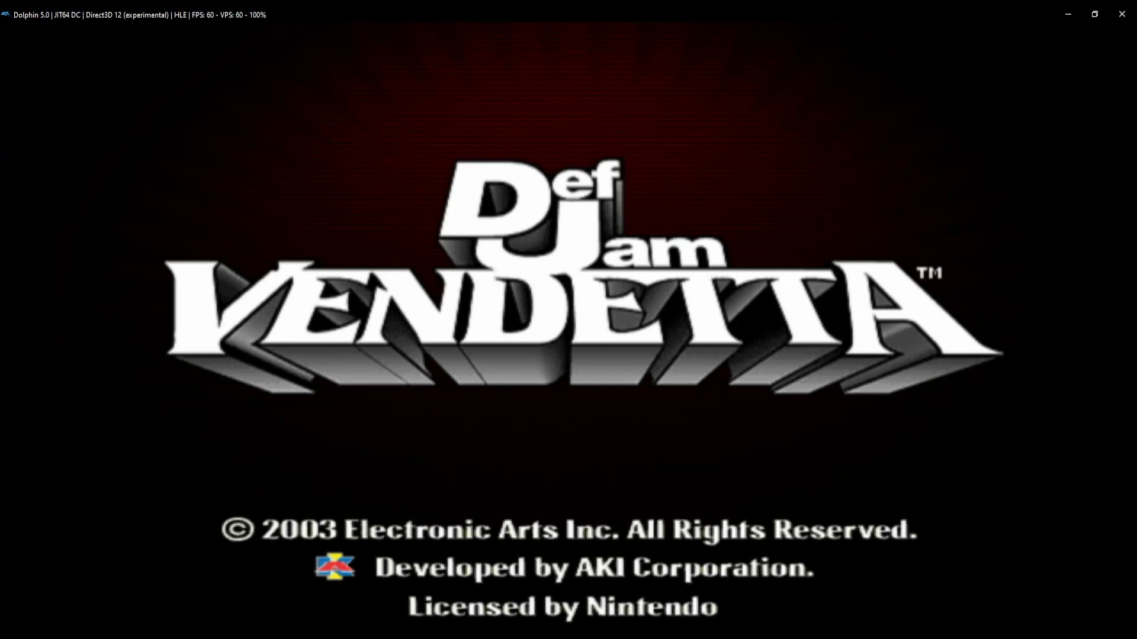
key(Return)
key(x)
key(x)
key(Return)
key(x)
key(Down)
key(Up)
key(x)
key(x)
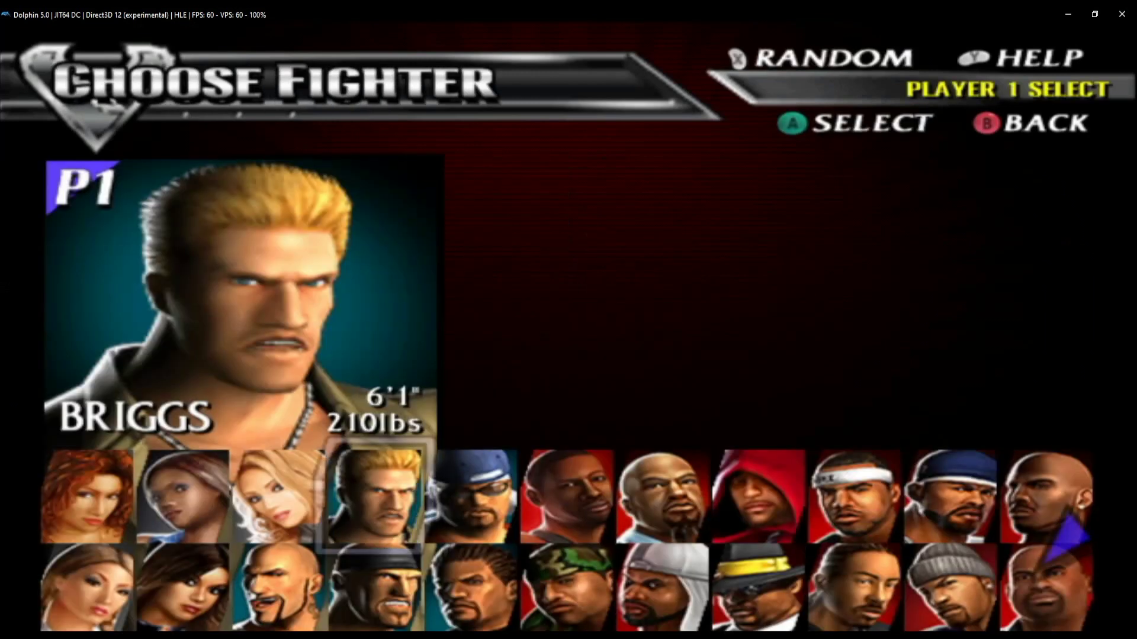
- Choose Redman, the fighter in the grey beanie and blue jersey, as player 1
key(Left)
key(Left)
key(Down)
key(Right)
key(Right)
key(Right)
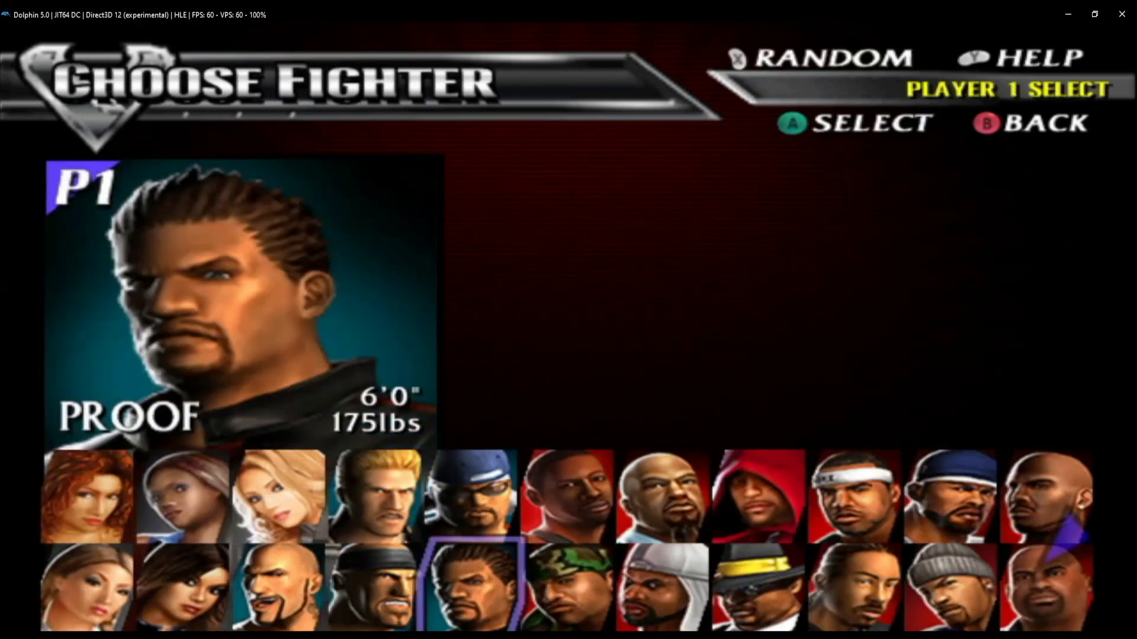
key(Up)
key(Down)
key(Left)
key(Up)
key(Right)
key(Right)
key(Right)
key(Right)
key(Right)
key(Right)
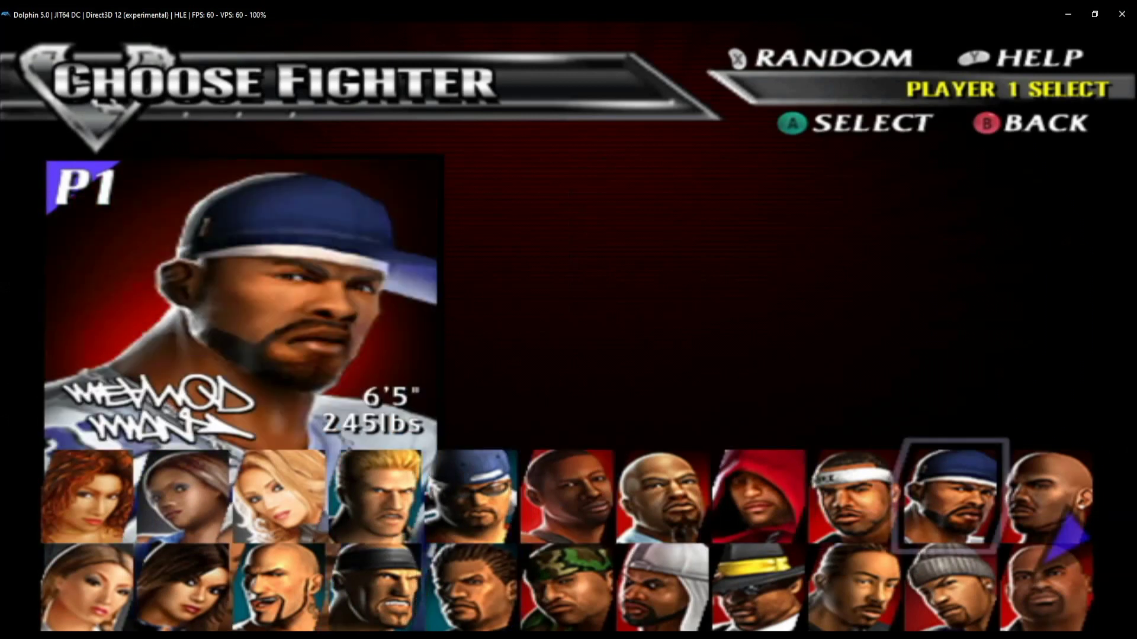
key(Down)
key(x)
- Choose Briggs in the sunglasses and black vest outfit as the computer opponent, and start the match at The Face Club
key(Right)
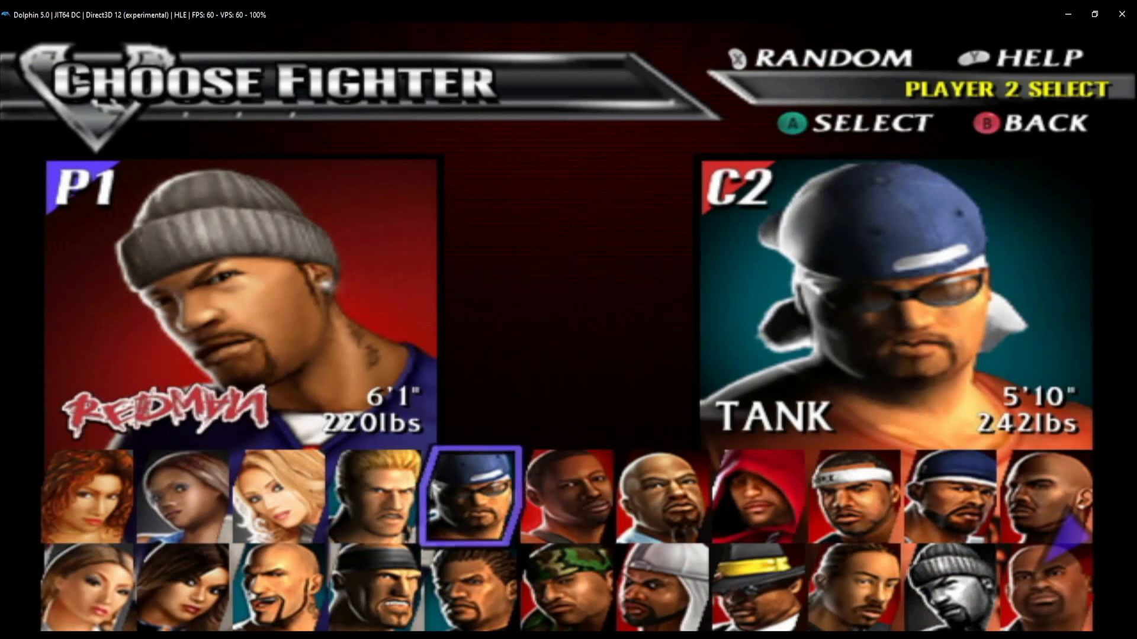
key(Left)
key(x)
key(Down)
key(Down)
key(x)
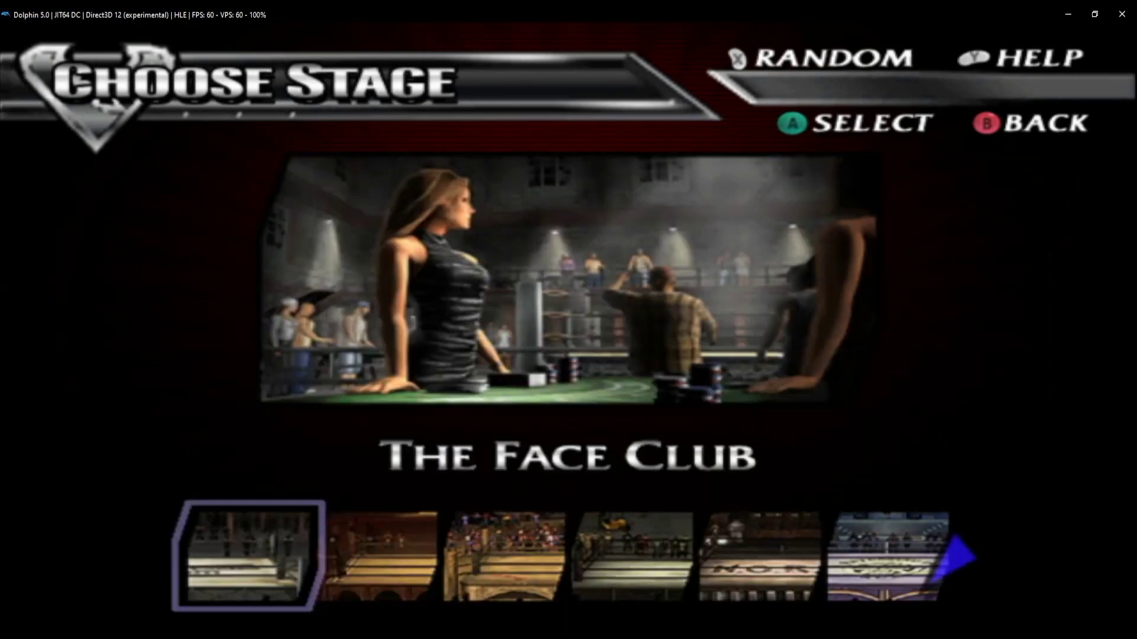
key(x)
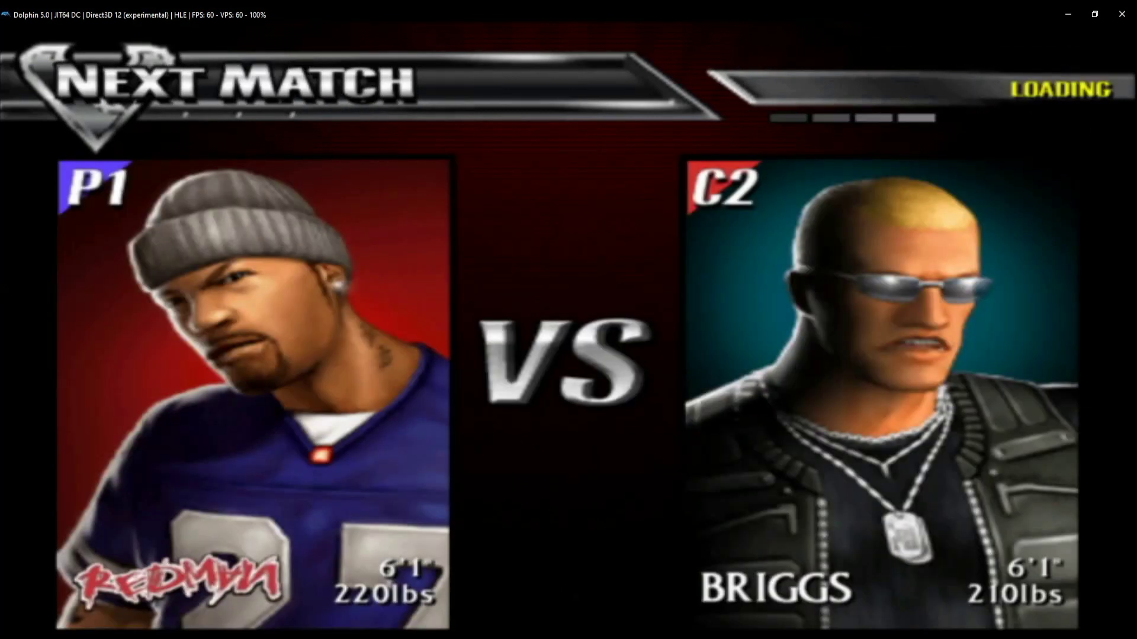